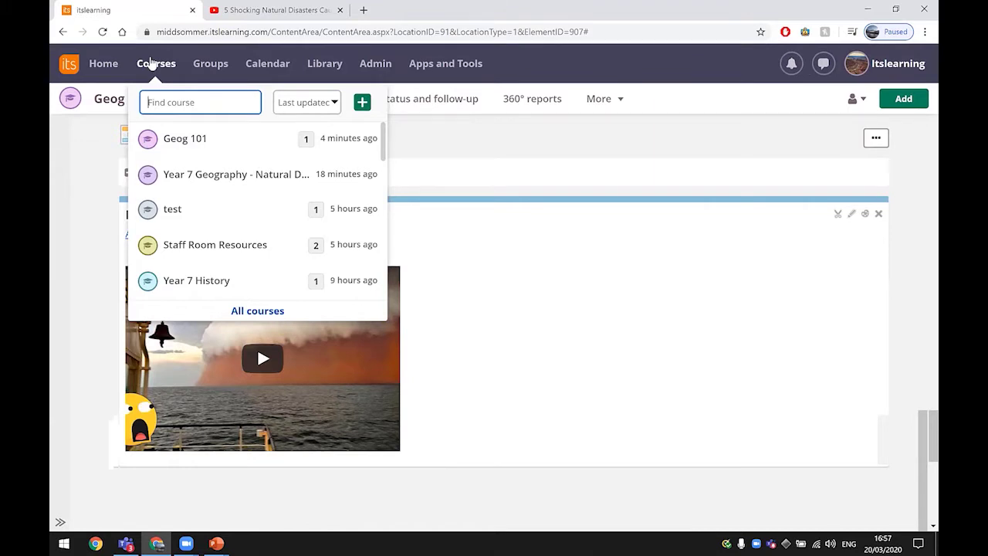
# Step: Dismiss the Courses list and go to the Geog 101 Resources folder
pyautogui.click(153, 65)
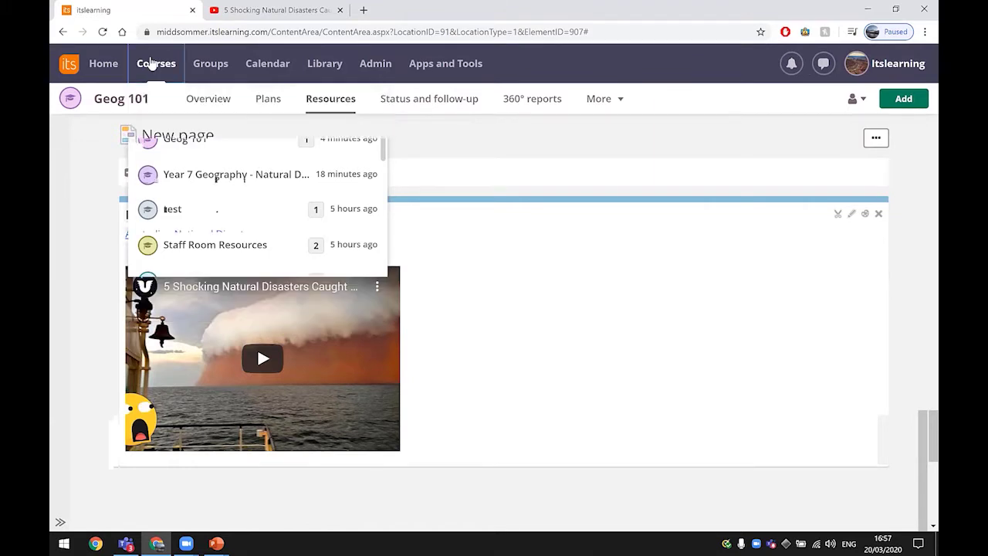
pyautogui.click(325, 102)
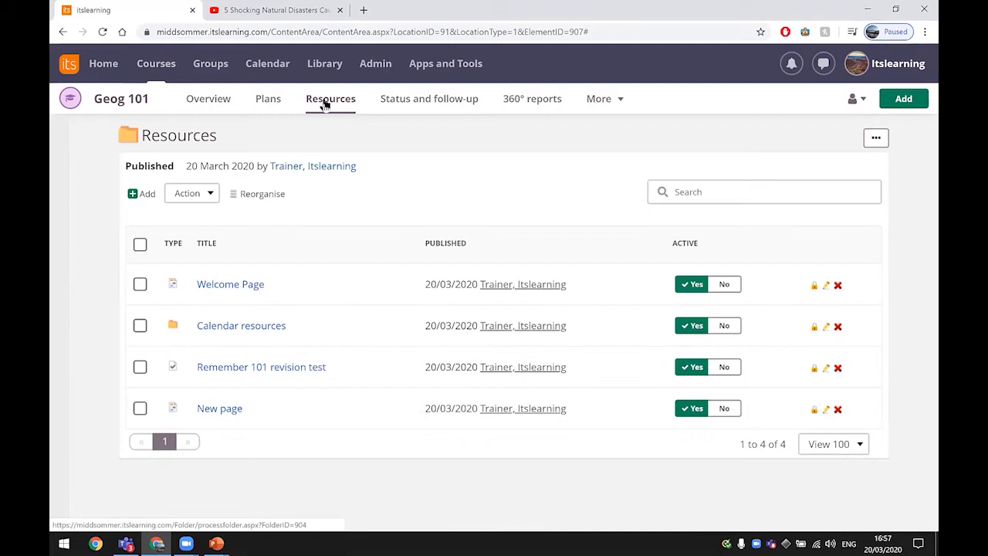
# Step: Add a new Task element from the Activities section of the Resources folder
pyautogui.click(142, 194)
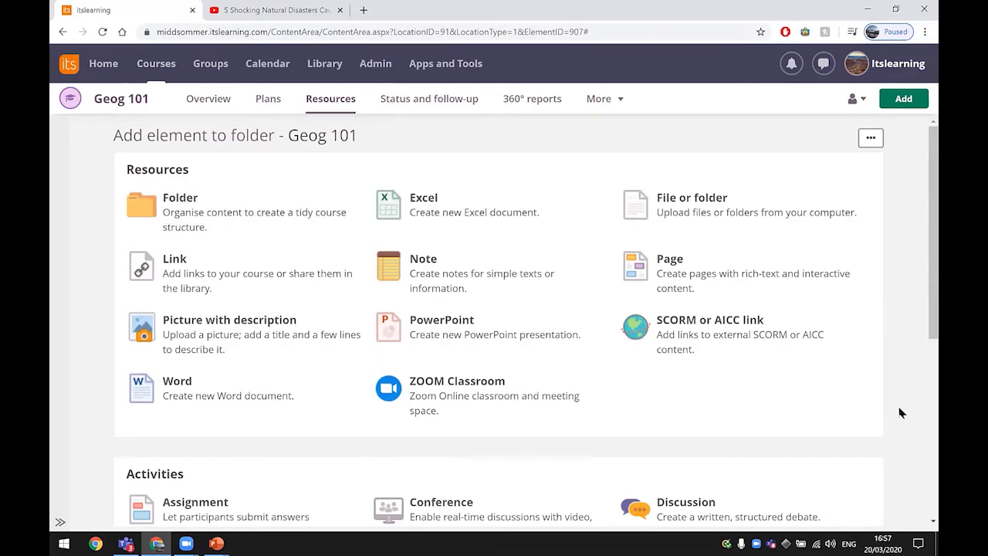
pyautogui.scroll(-5, 900, 413)
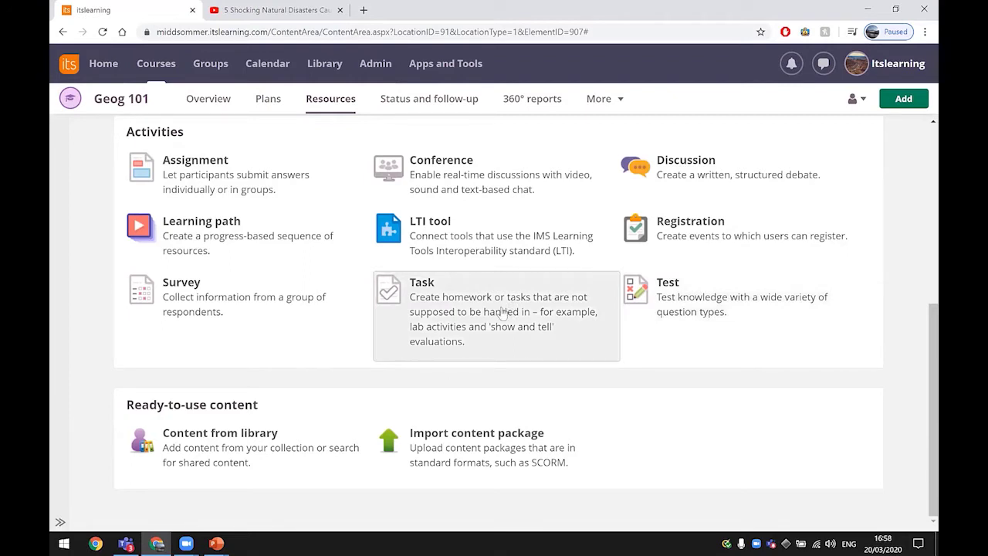
pyautogui.click(502, 312)
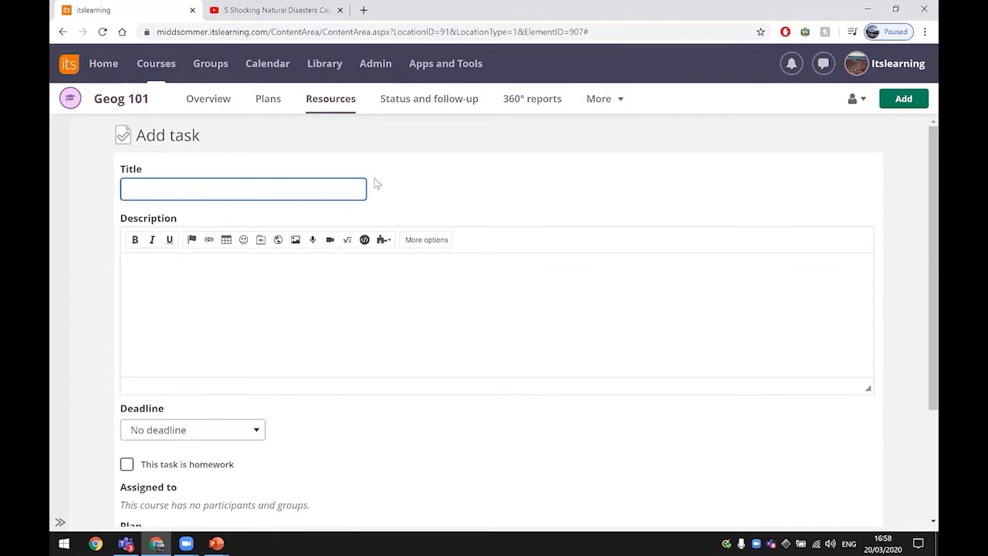
# Step: Enter the title 'Read Chapter 10', expand the description's formatting options, and keep No deadline
pyautogui.write('Read Chapter 10')
pyautogui.scroll(-1, 257, 393)
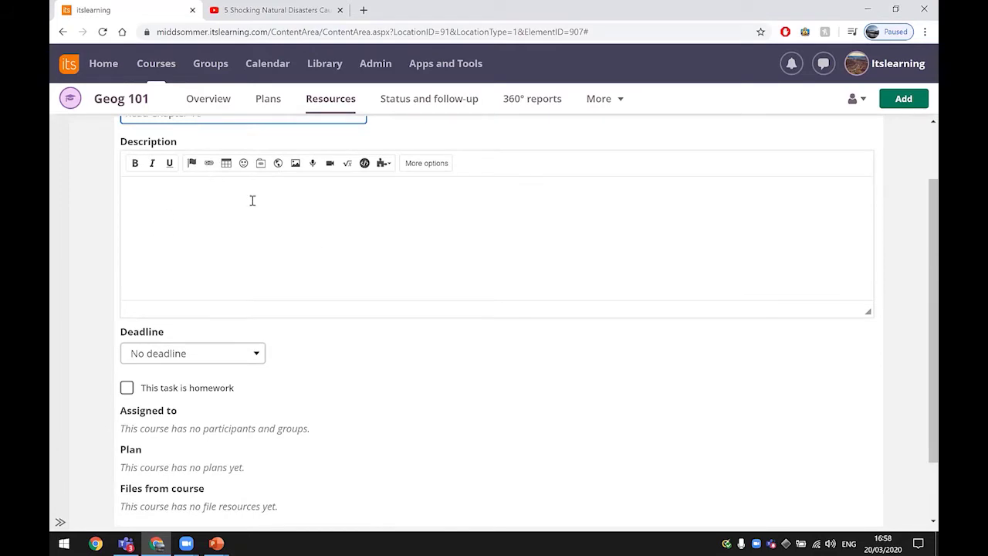
pyautogui.click(425, 164)
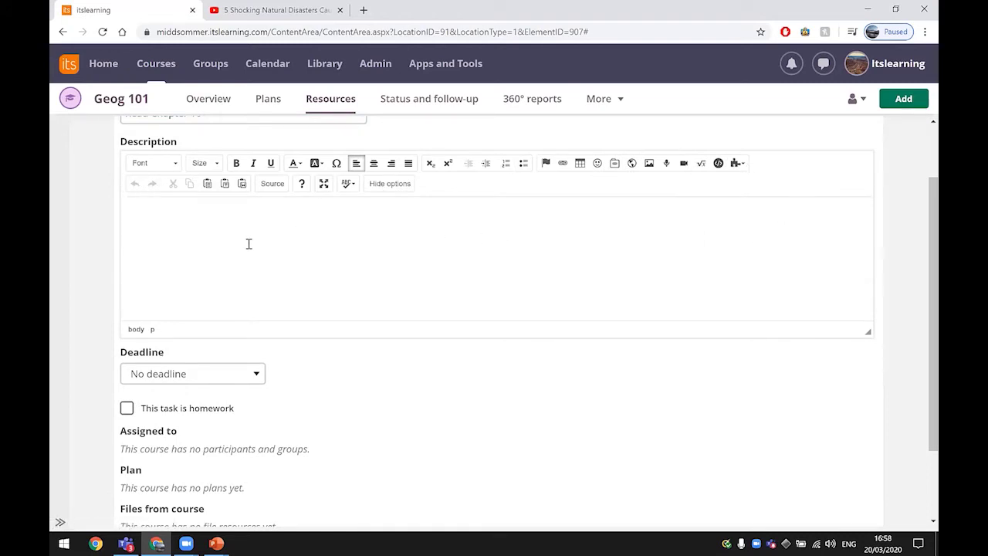
pyautogui.scroll(-2, 387, 356)
pyautogui.click(193, 277)
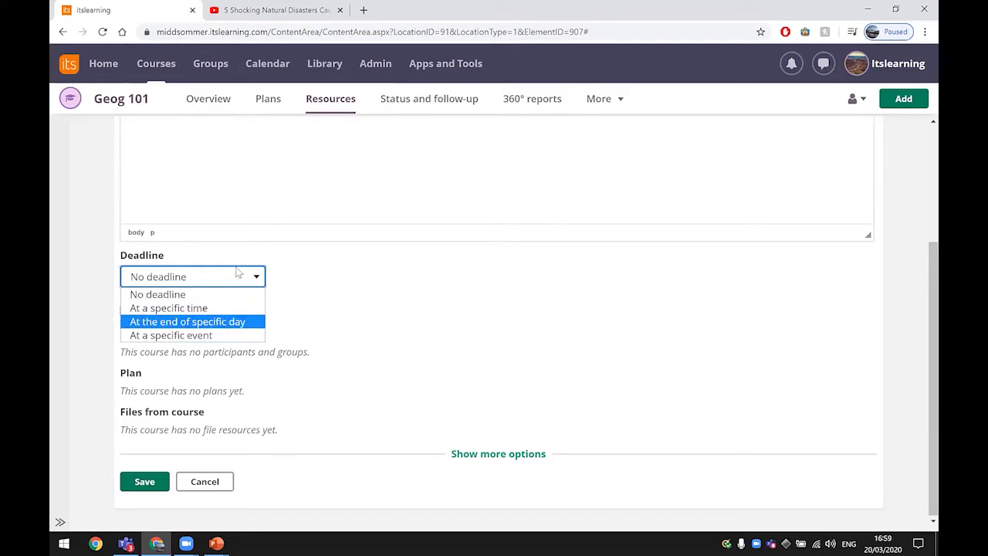
pyautogui.click(359, 284)
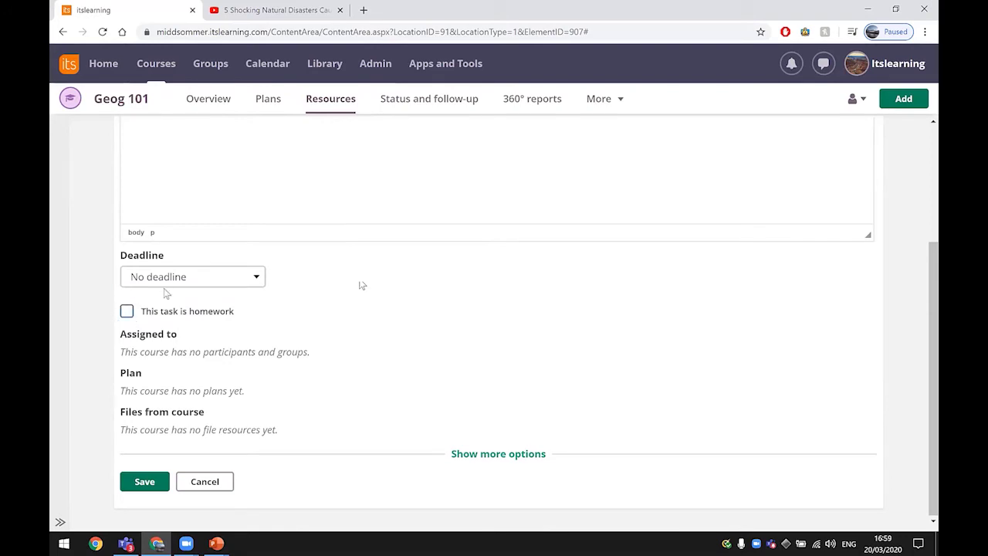
# Step: Show more options, set Active to Yes rather than a time span, and save the task
pyautogui.click(482, 453)
pyautogui.scroll(-5, 482, 453)
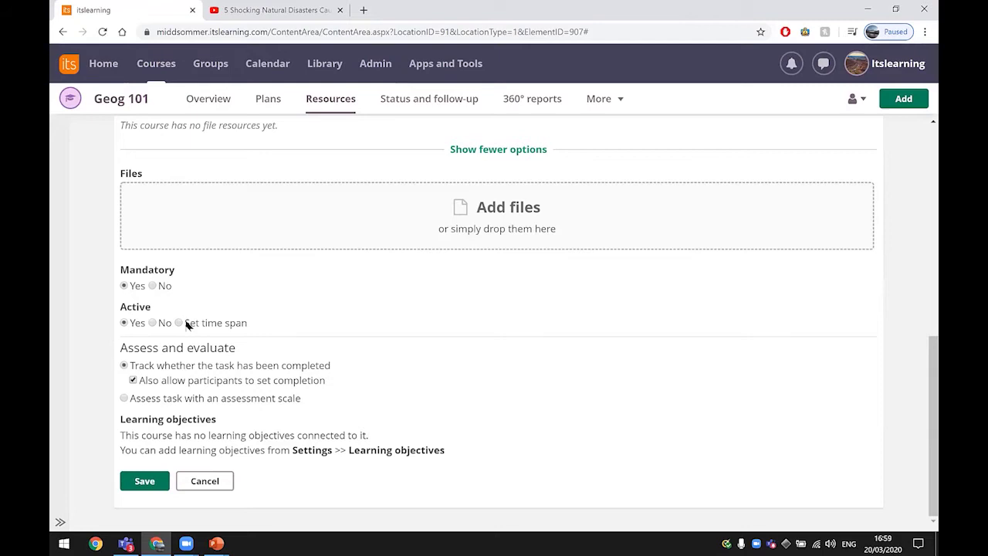
pyautogui.click(180, 323)
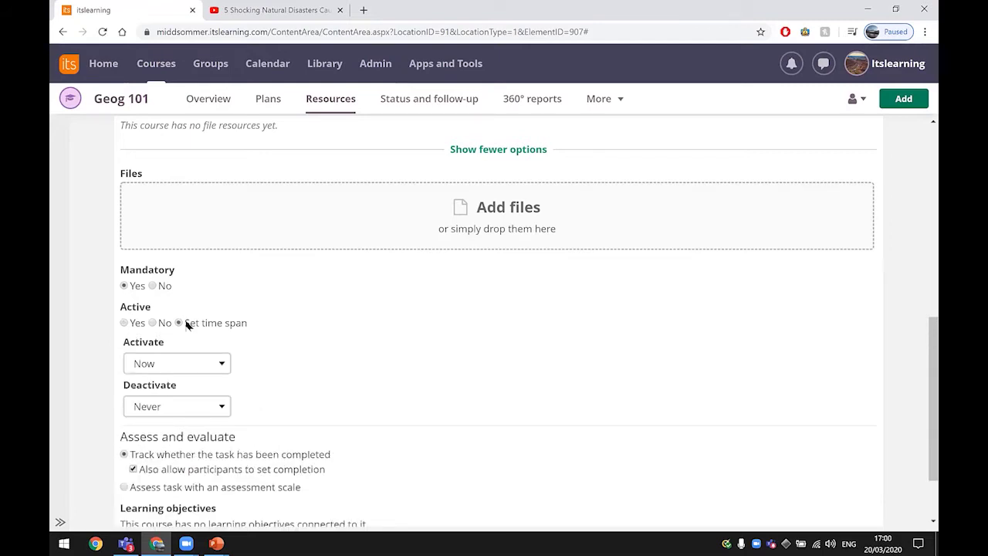
pyautogui.click(124, 324)
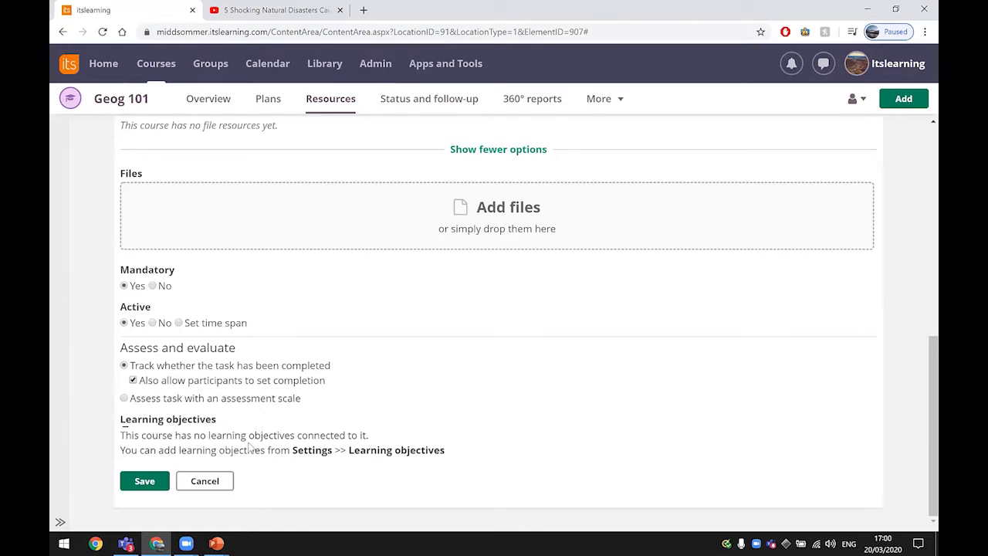
pyautogui.click(145, 484)
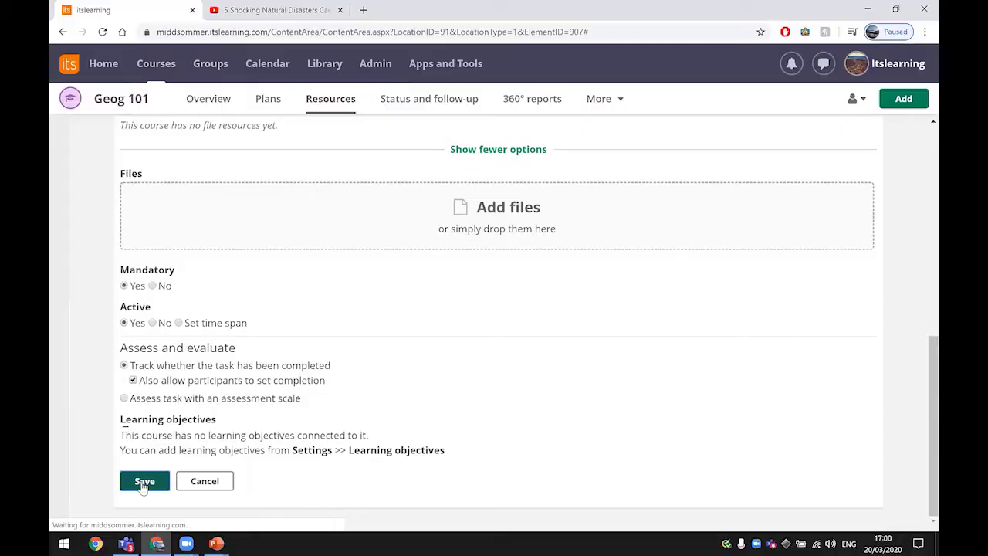
pyautogui.scroll(-2, 328, 325)
pyautogui.scroll(-2, 328, 322)
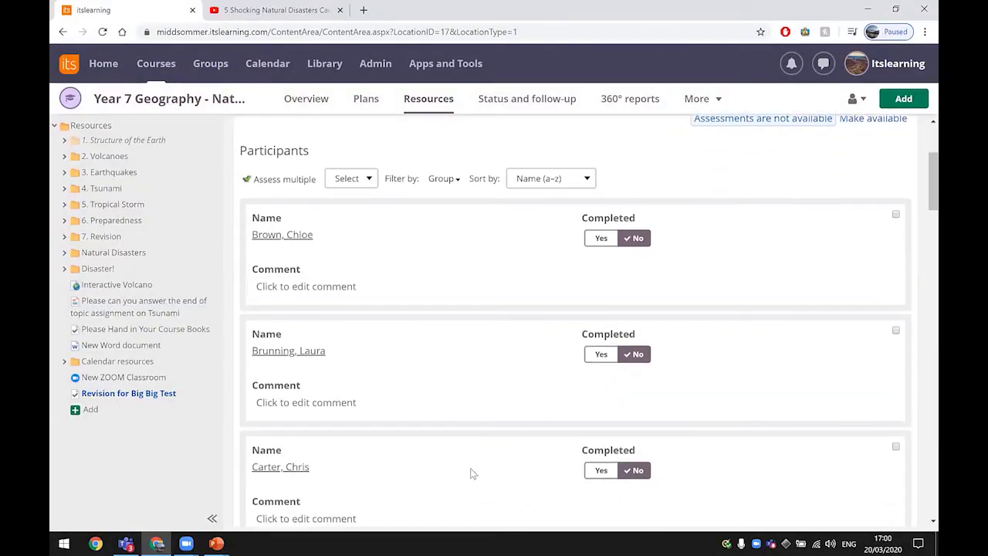
pyautogui.scroll(-2, 470, 470)
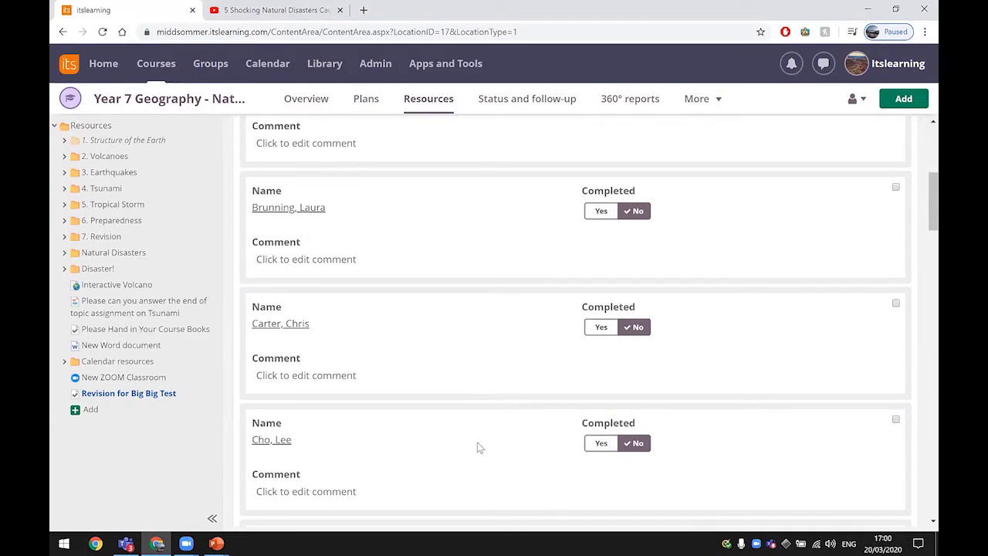
pyautogui.scroll(-3, 476, 436)
pyautogui.scroll(-4, 477, 435)
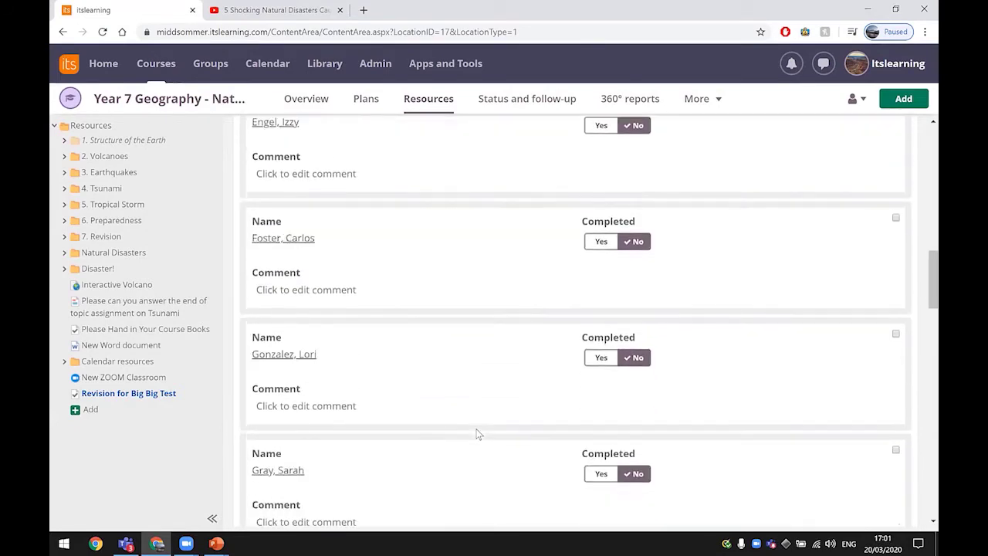
pyautogui.scroll(4, 476, 433)
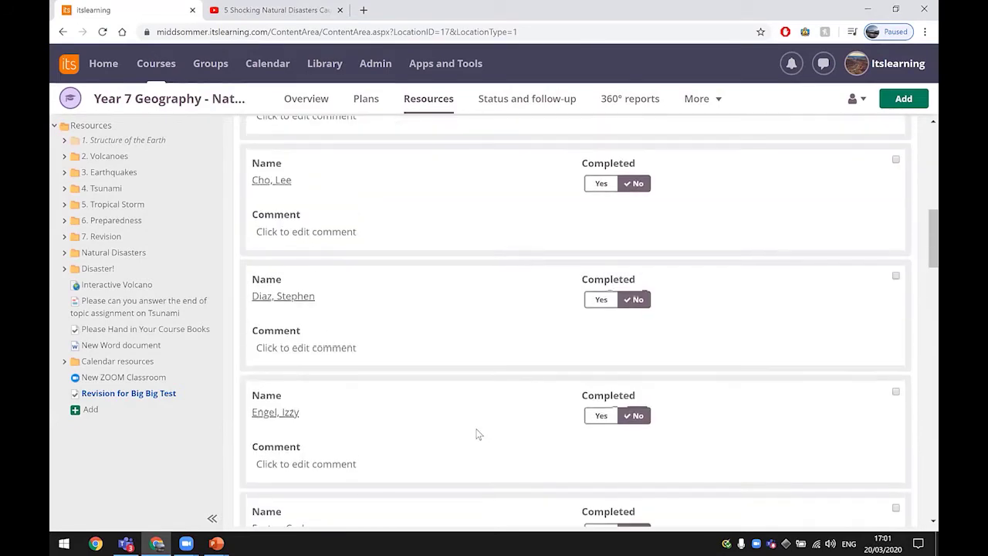
pyautogui.click(603, 184)
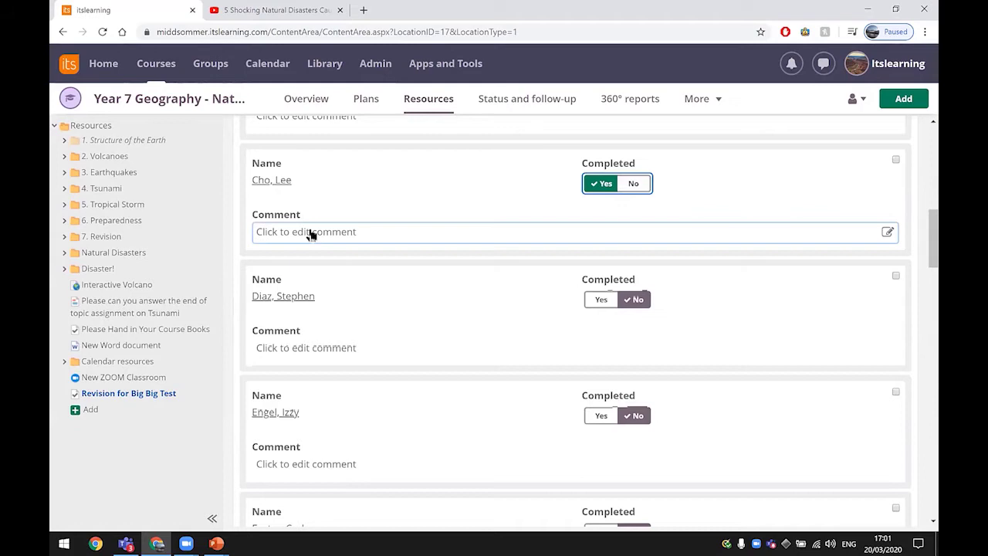
pyautogui.click(603, 187)
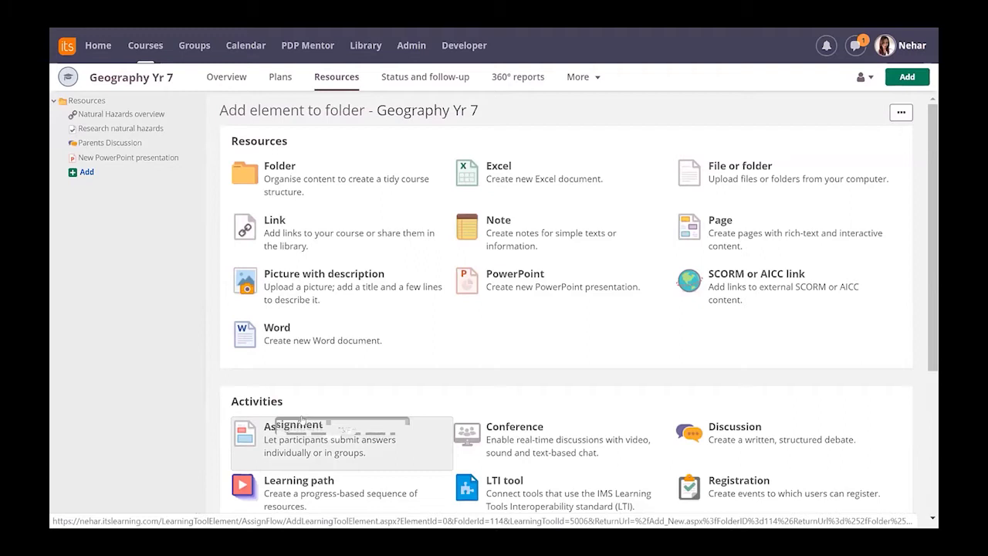
# Step: Choose the Assignment tile under Activities in Geography Yr 7 Resources
pyautogui.click(305, 419)
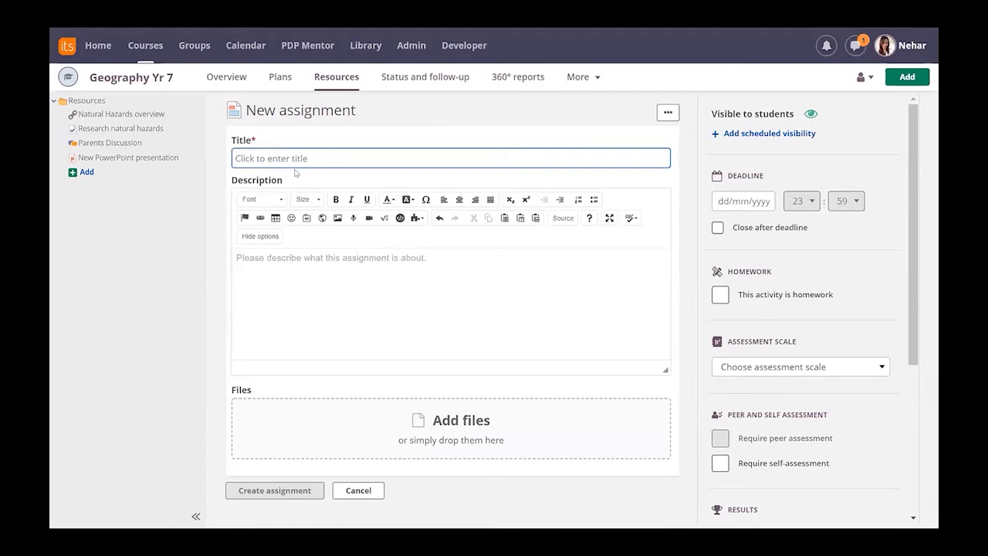
# Step: Enter the title 'Submit feedback' and the description 'please watch the video and give feedback'
pyautogui.write('Submit feed')
pyautogui.write('back')
pyautogui.press('Tab')
pyautogui.write('pl')
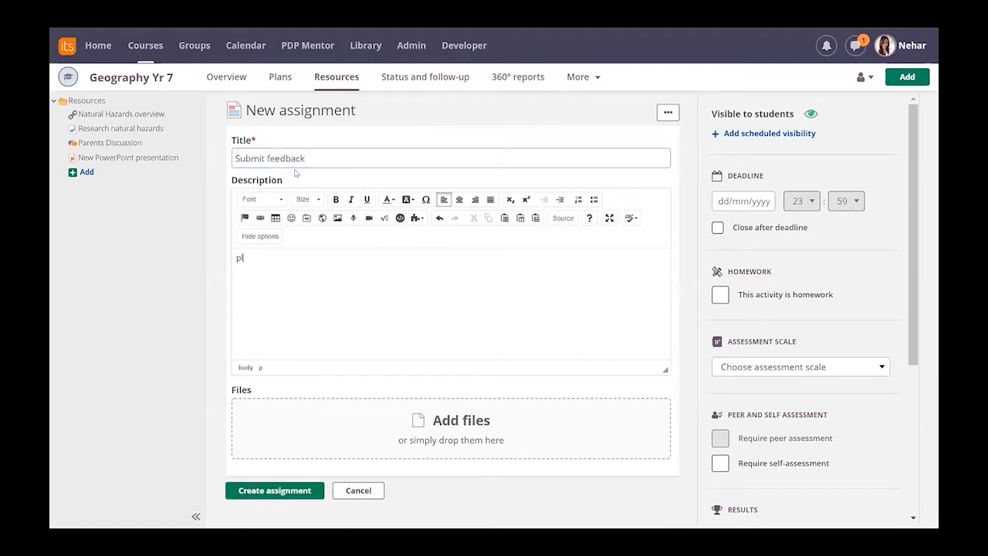
pyautogui.write('ease watch the video and ')
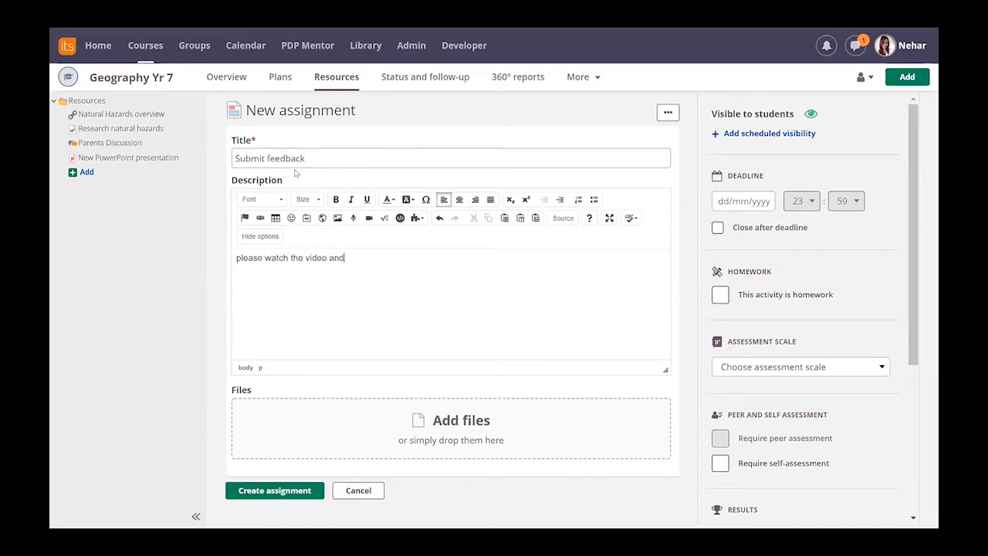
pyautogui.write('give feedback')
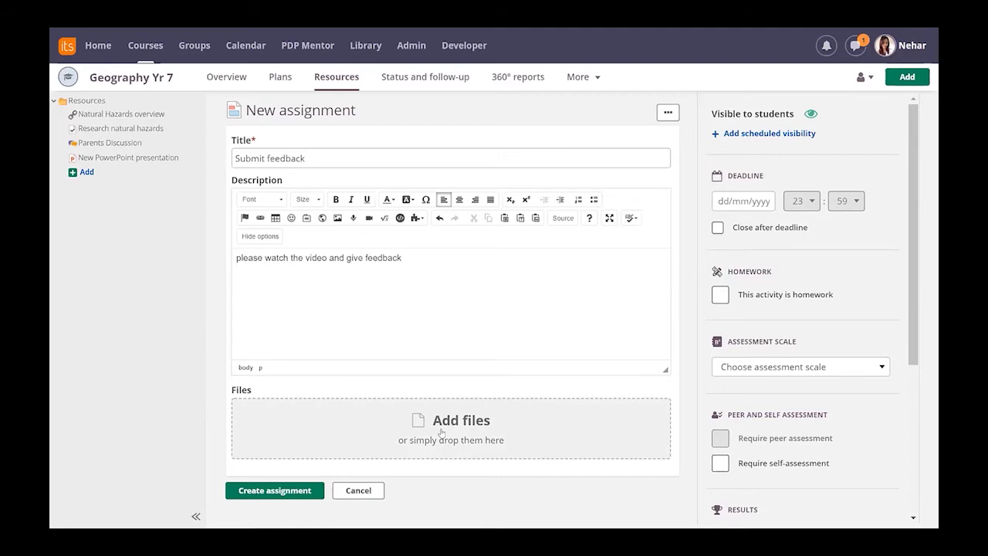
# Step: Attach Sample Worksheet.docx from a OneDrive folder to the assignment
pyautogui.click(441, 434)
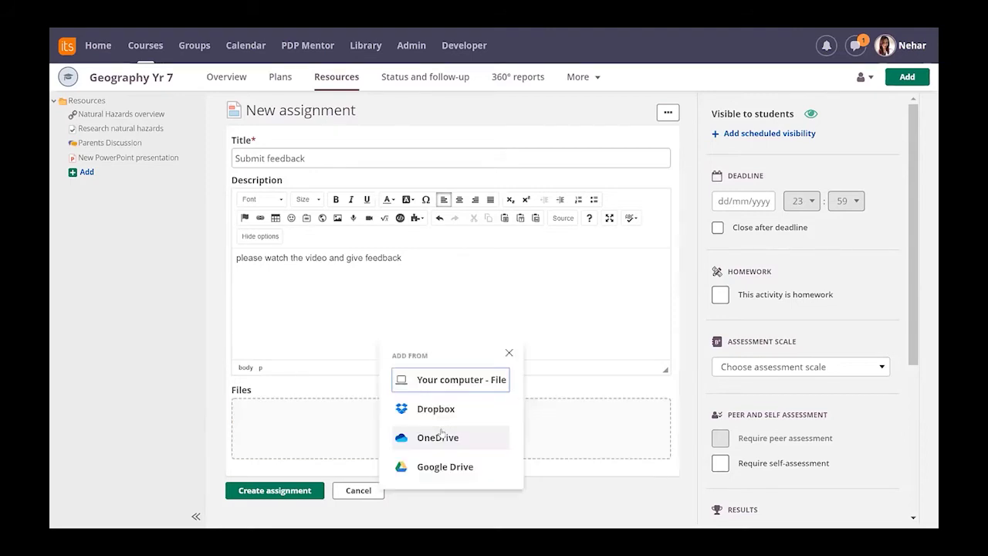
pyautogui.click(431, 437)
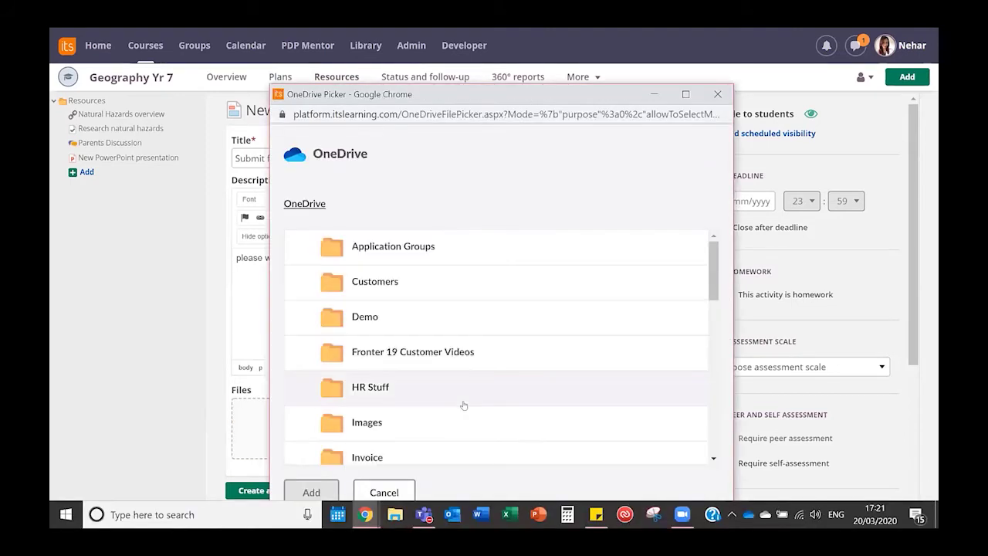
pyautogui.scroll(-3, 463, 404)
pyautogui.scroll(3, 402, 316)
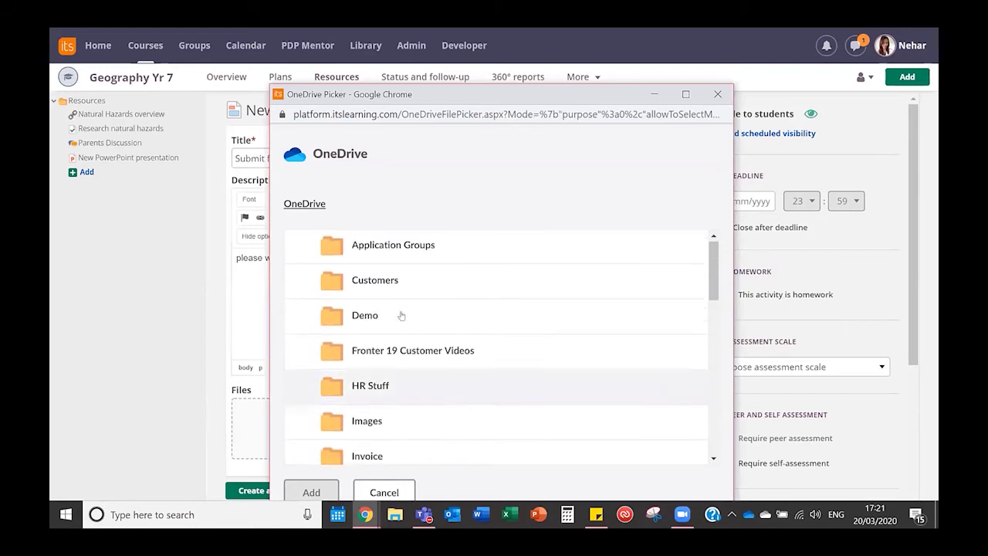
pyautogui.click(384, 291)
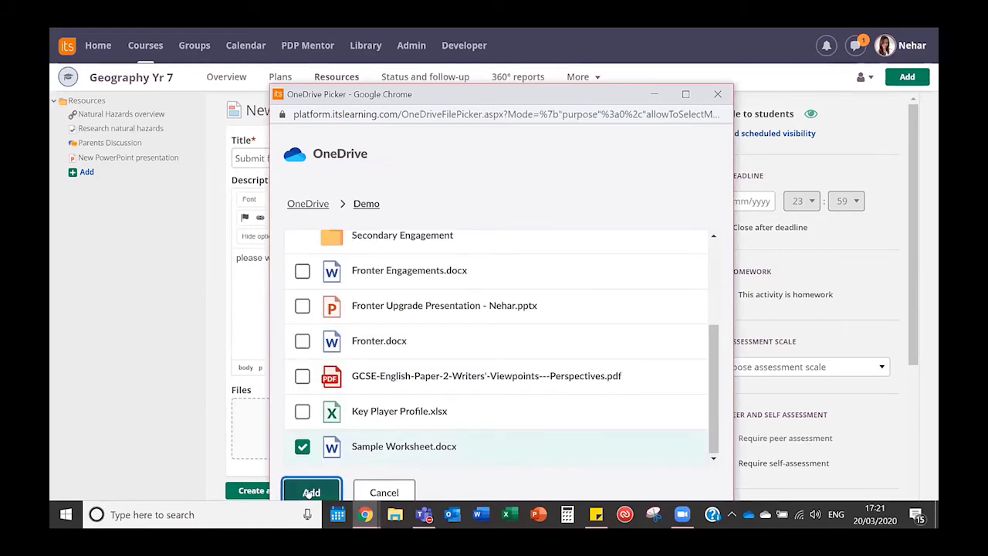
pyautogui.click(311, 492)
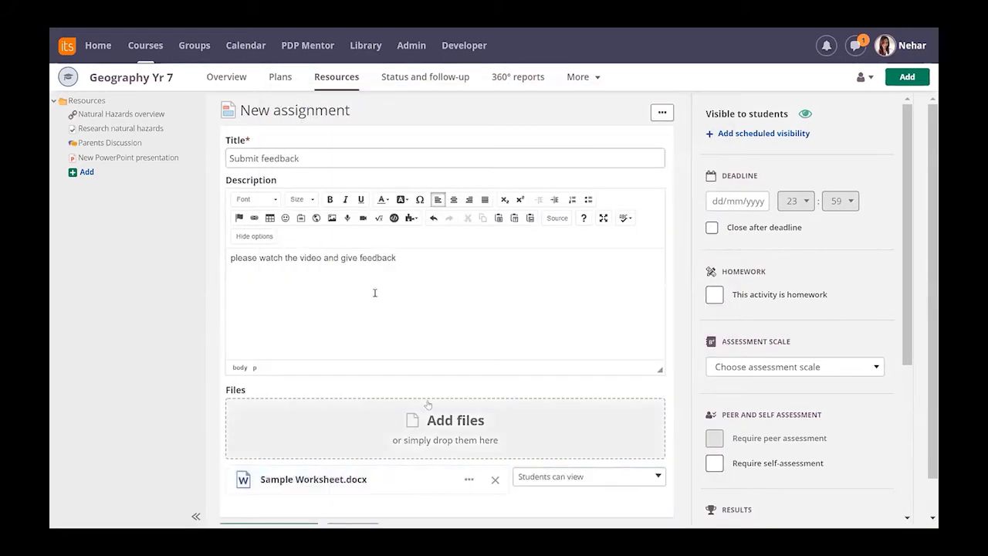
pyautogui.scroll(-1, 375, 293)
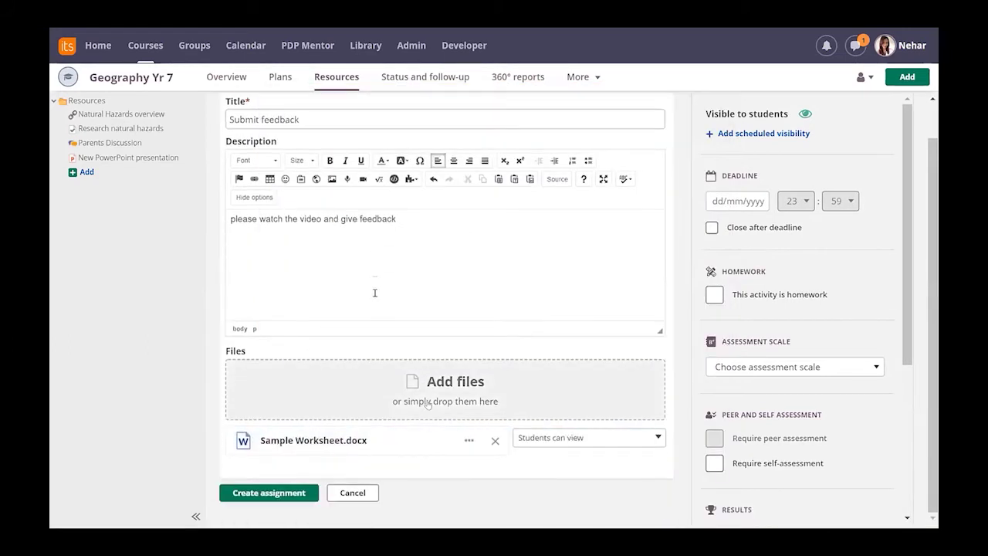
# Step: Set Sample Worksheet.docx to 'Make a copy for each student'
pyautogui.click(582, 436)
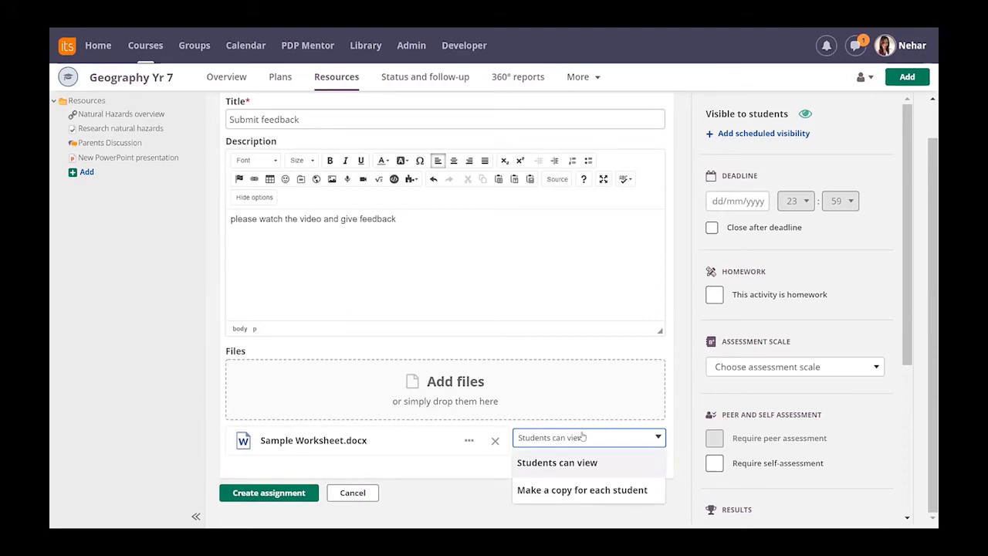
pyautogui.click(573, 491)
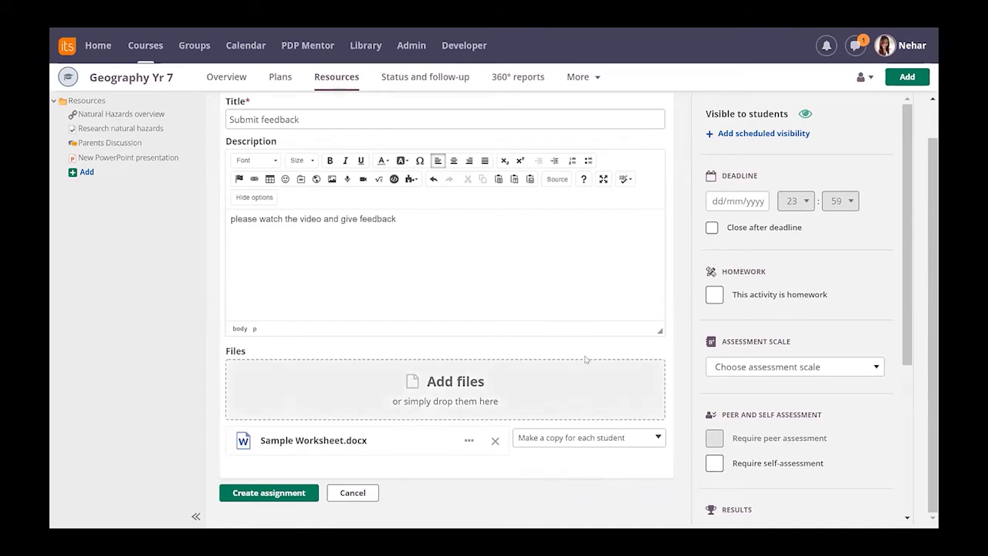
pyautogui.scroll(1, 572, 347)
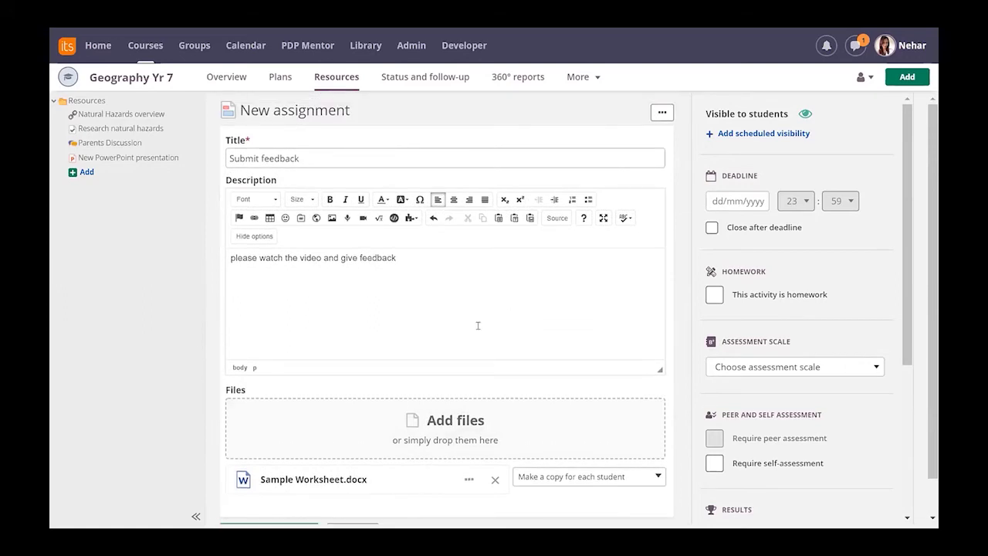
# Step: Add scheduled visibility starting 20/03/2020 at 08:00
pyautogui.click(755, 134)
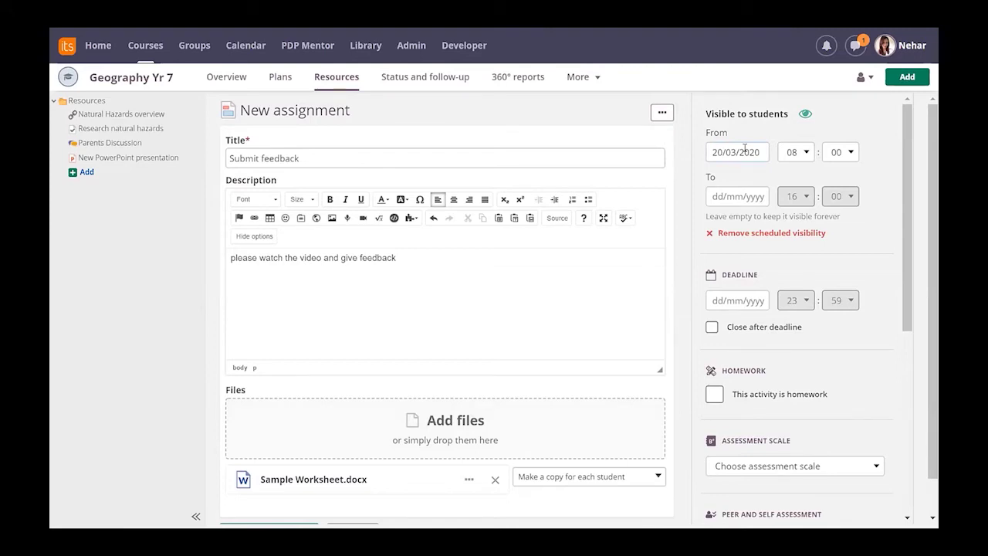
pyautogui.click(745, 150)
pyautogui.scroll(-2, 721, 190)
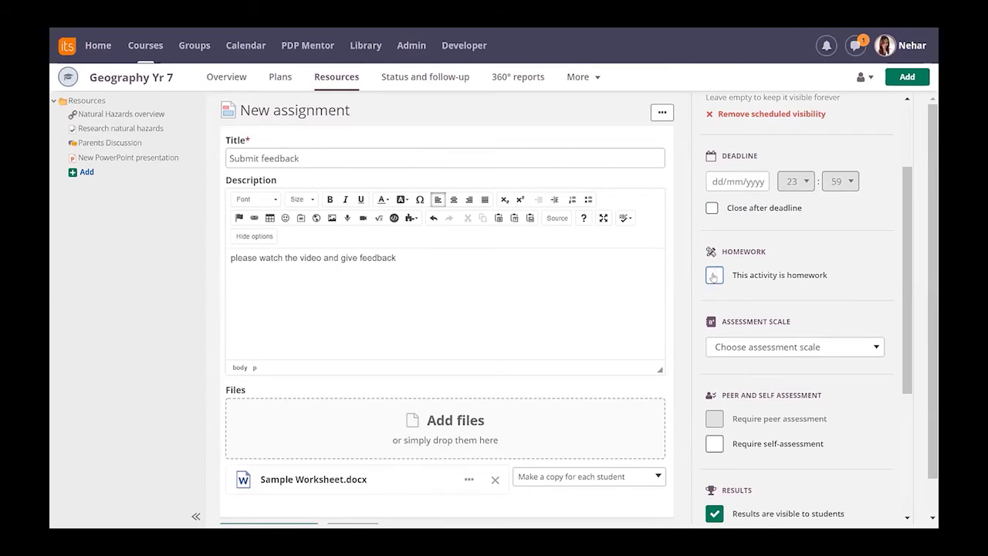
# Step: Tick 'This activity is homework' and leave the Assessment scale unselected
pyautogui.click(714, 275)
pyautogui.click(787, 343)
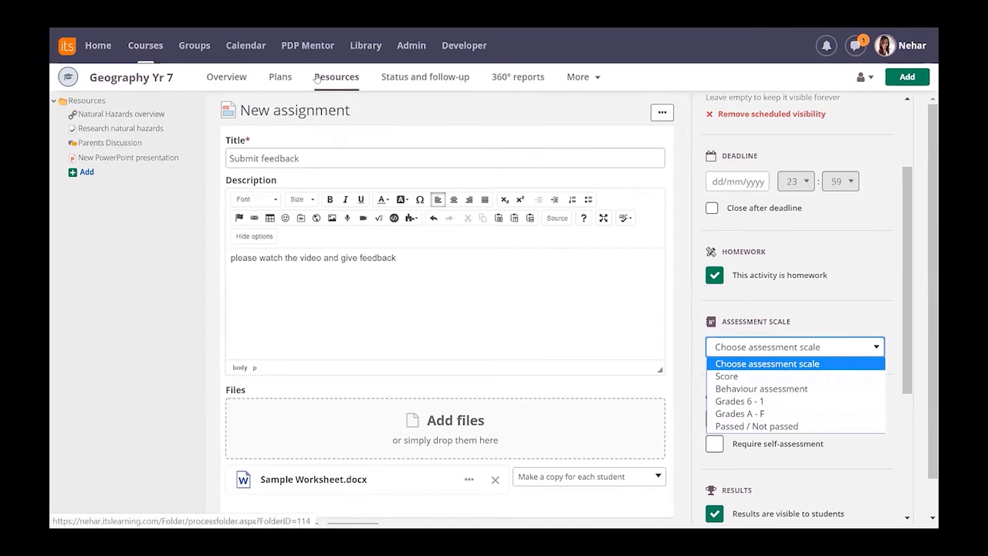
pyautogui.scroll(-1, 765, 269)
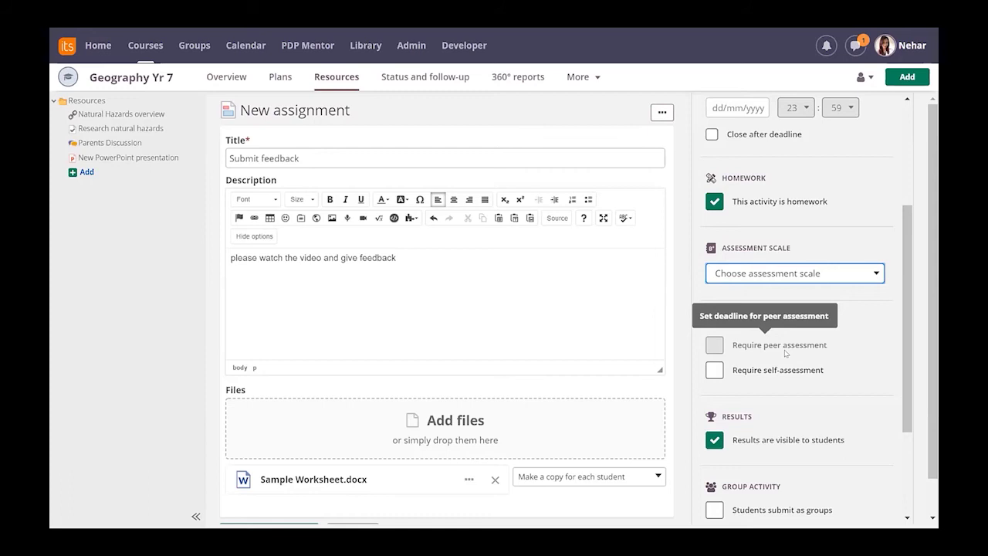
# Step: Set the assignment deadline to 23/03/2020 at 23:59
pyautogui.scroll(3, 787, 352)
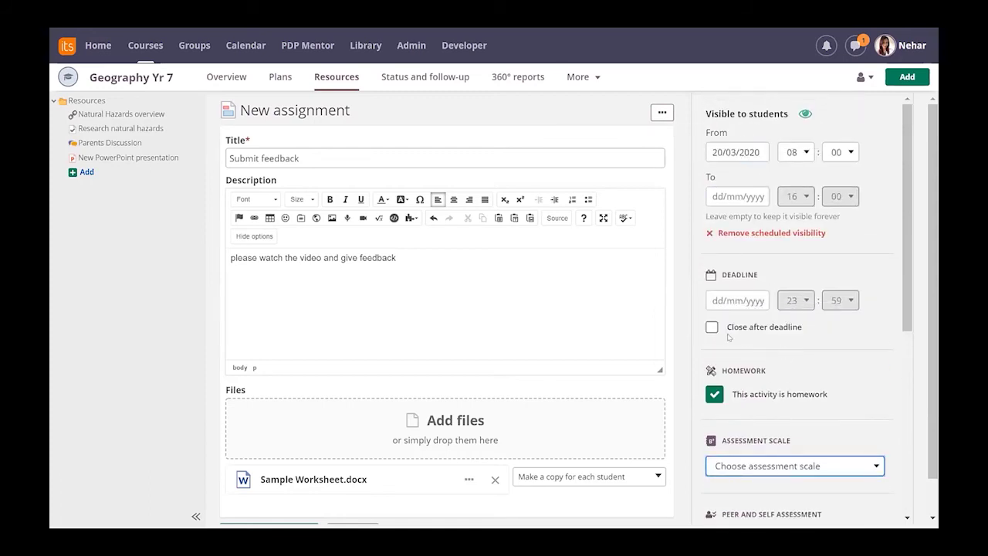
pyautogui.click(719, 300)
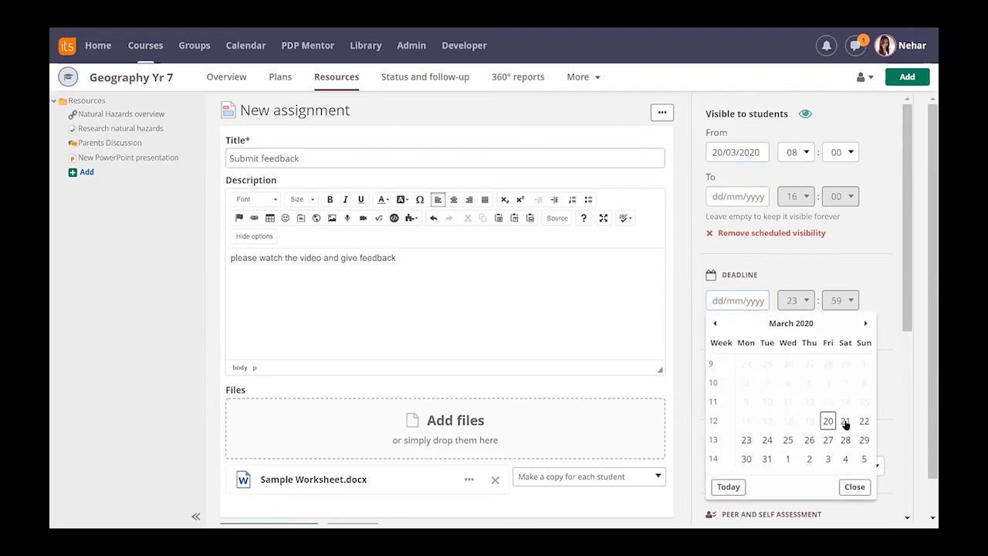
pyautogui.click(746, 440)
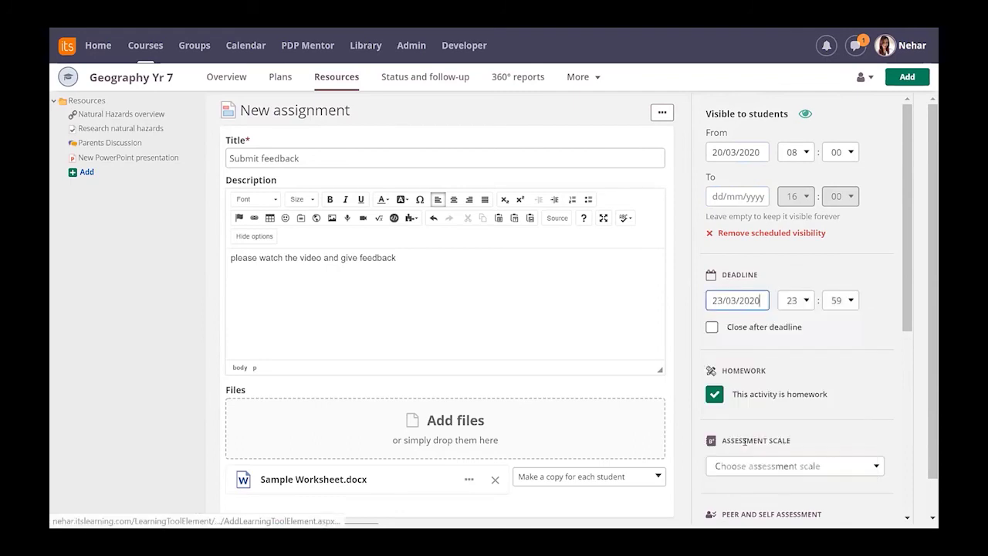
# Step: Try peer assessment with 3 assessments per student, then leave peer assessment switched off
pyautogui.scroll(-2, 824, 404)
pyautogui.click(715, 424)
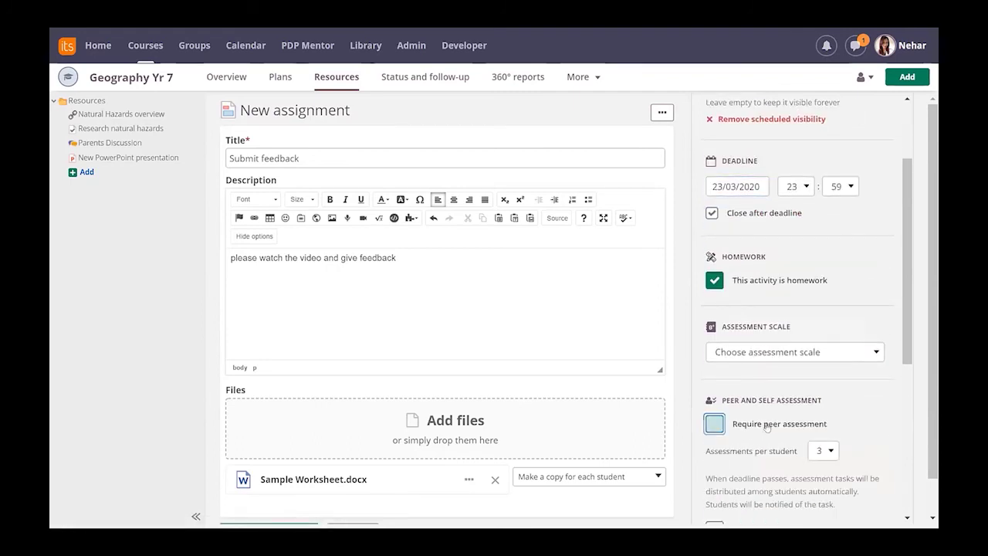
pyautogui.scroll(-2, 723, 370)
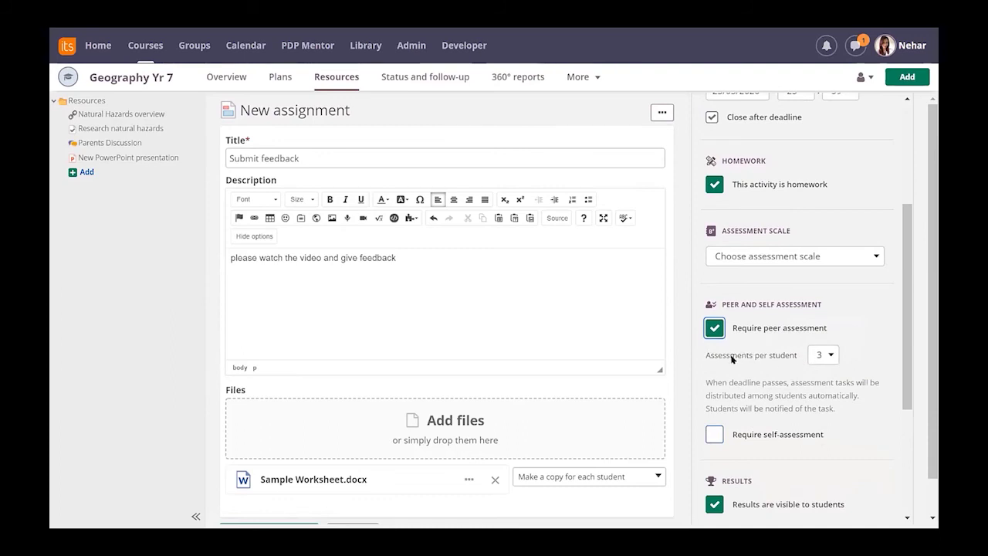
pyautogui.click(823, 358)
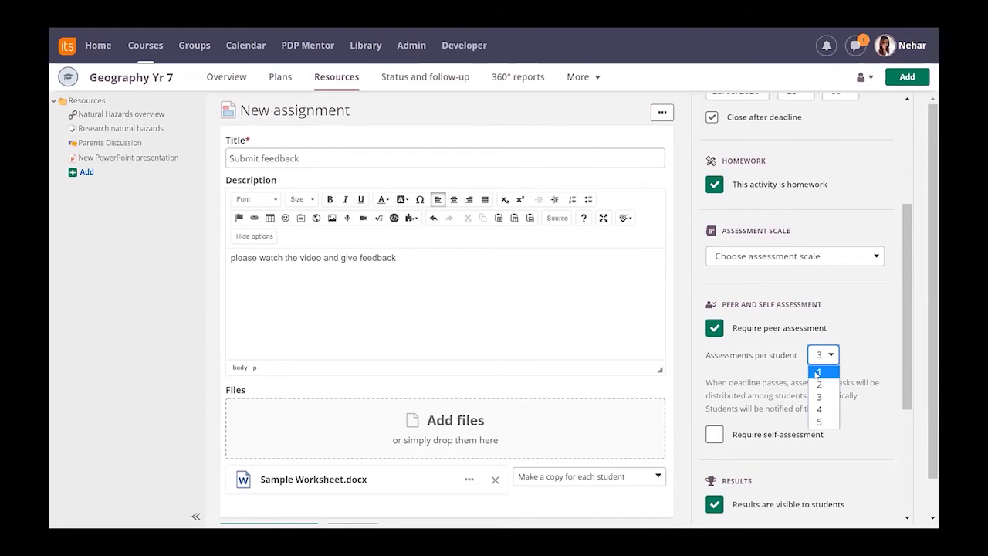
pyautogui.click(759, 390)
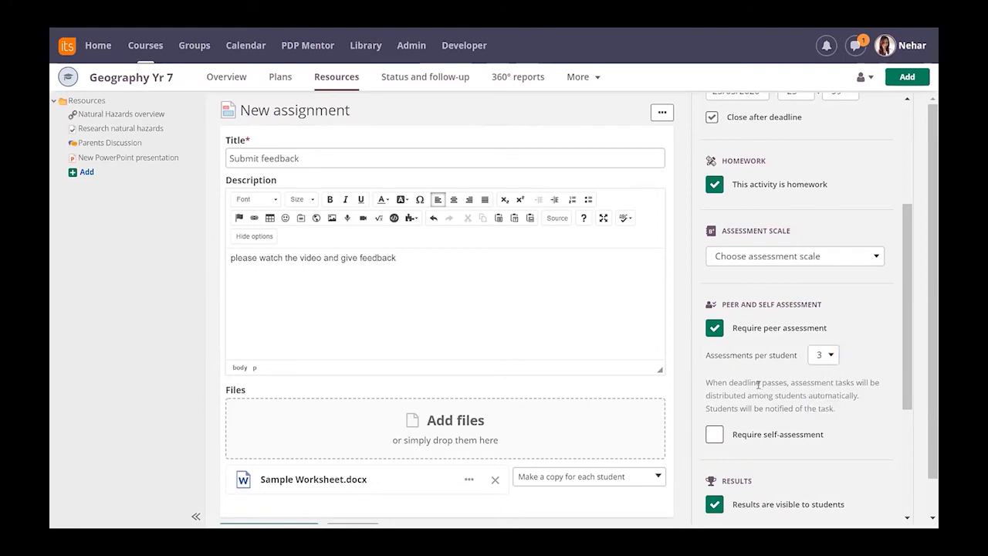
pyautogui.click(715, 329)
pyautogui.click(715, 329)
pyautogui.click(715, 329)
pyautogui.scroll(-1, 758, 415)
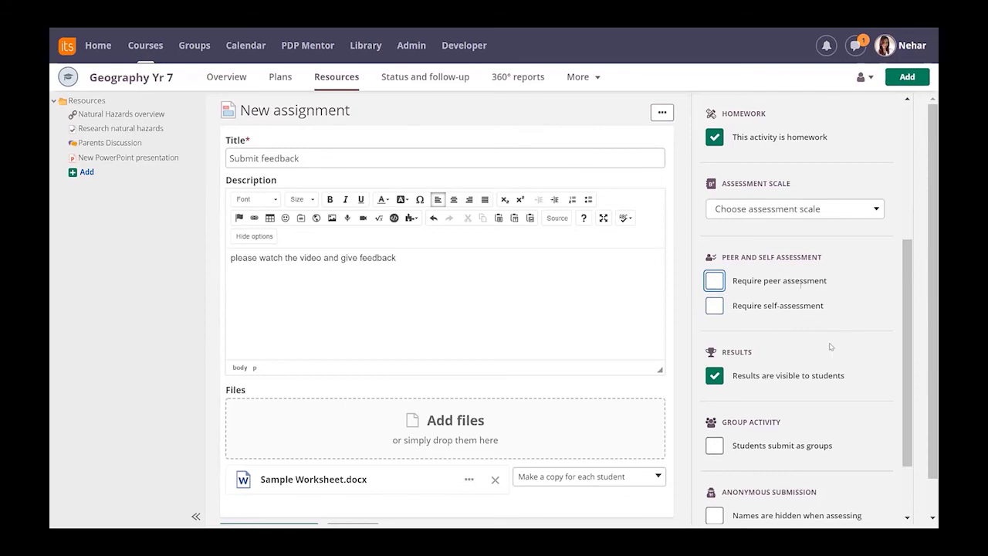
# Step: Enable 'Students submit as groups' with 'Students create groups' as the group formation option
pyautogui.scroll(-2, 831, 347)
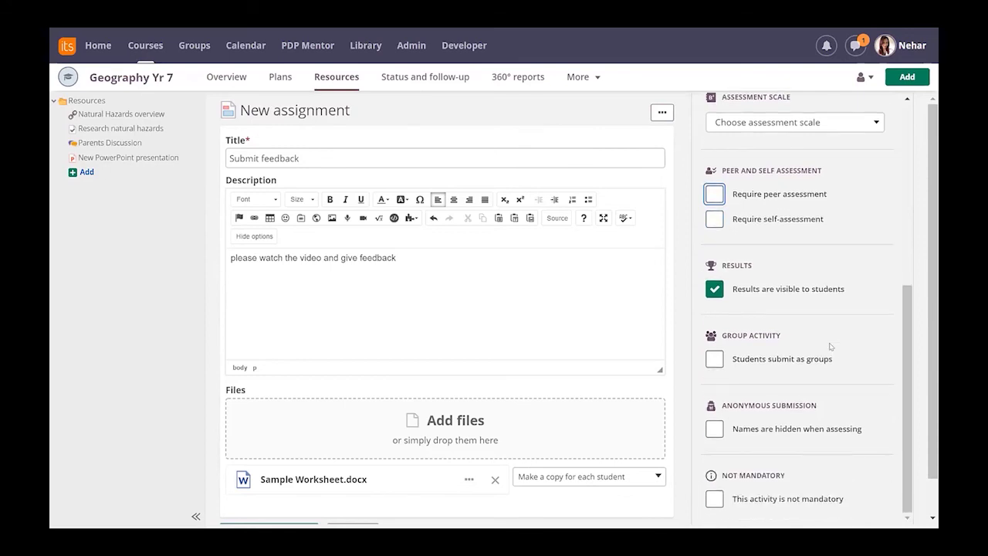
pyautogui.click(716, 359)
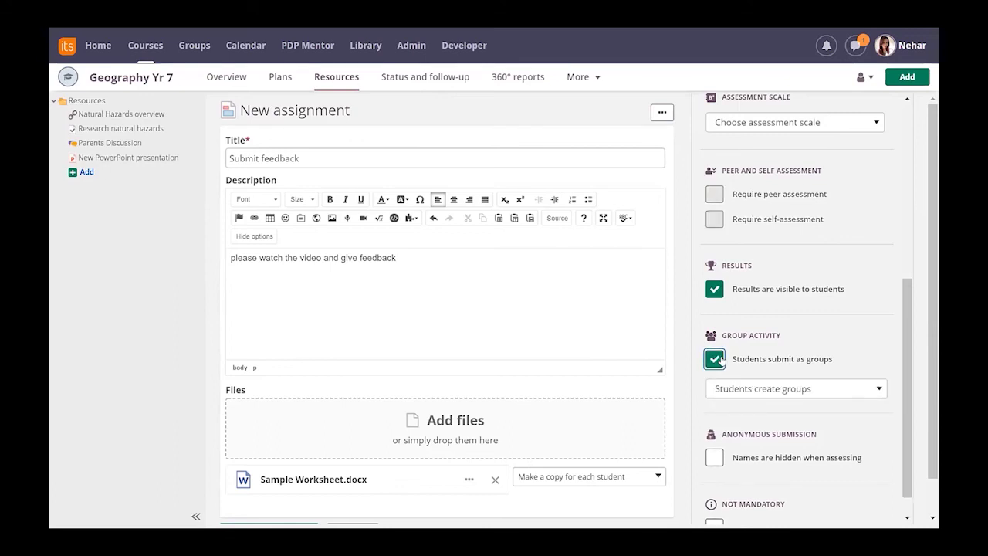
pyautogui.click(749, 390)
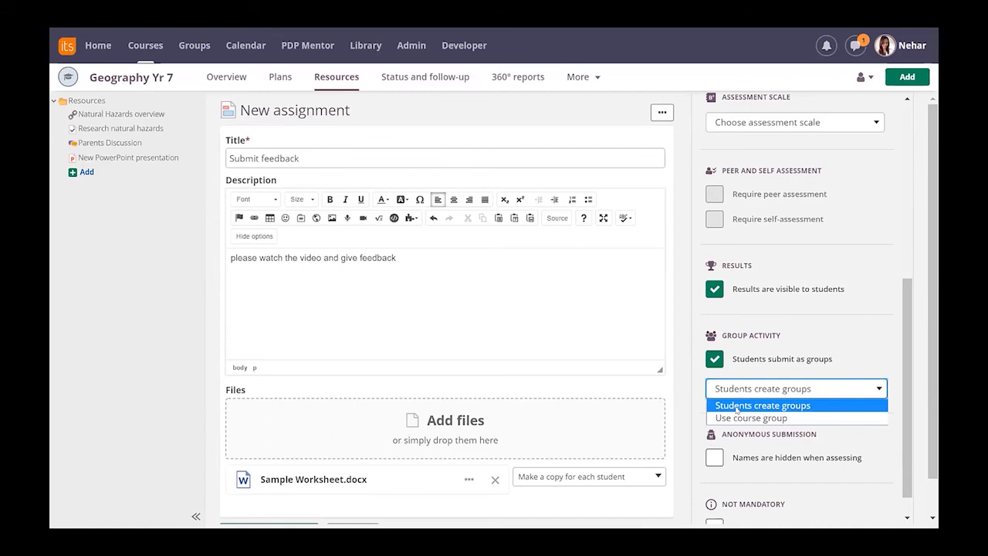
pyautogui.click(737, 407)
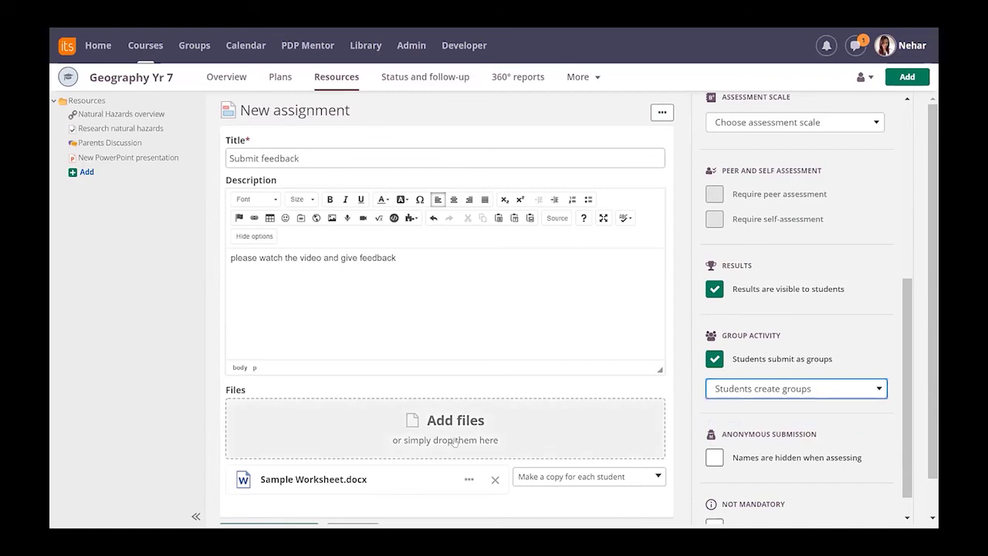
pyautogui.scroll(-1, 441, 420)
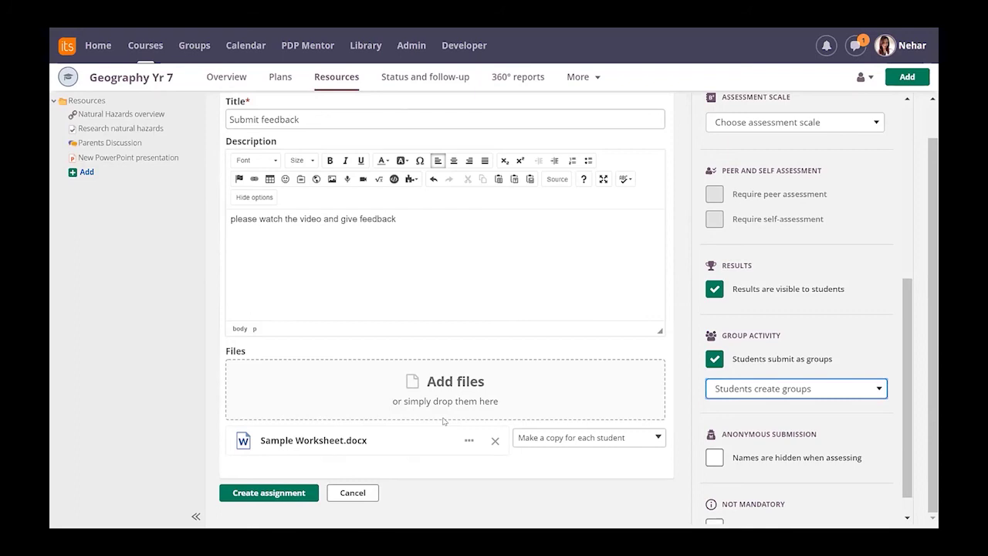
# Step: Scroll to the bottom of the assignment form to reach the Create assignment button
pyautogui.scroll(-1, 756, 369)
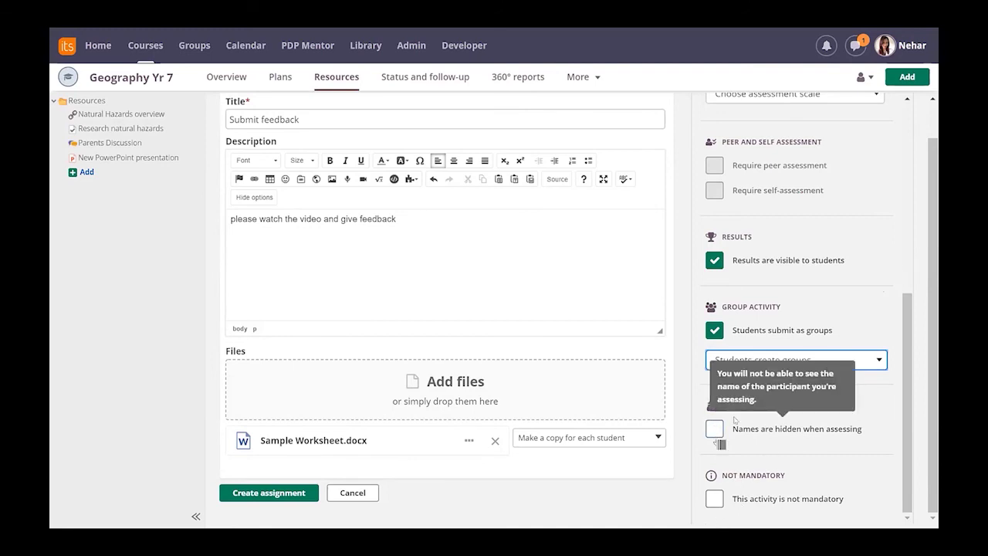
pyautogui.moveTo(809, 434)
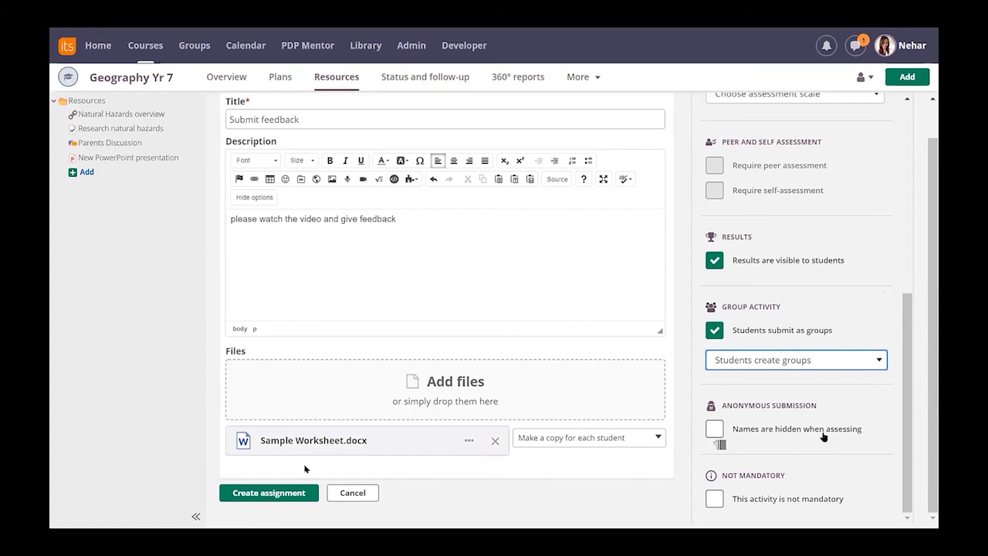
# Step: Create the Submit feedback assignment from the filled-in form
pyautogui.click(271, 493)
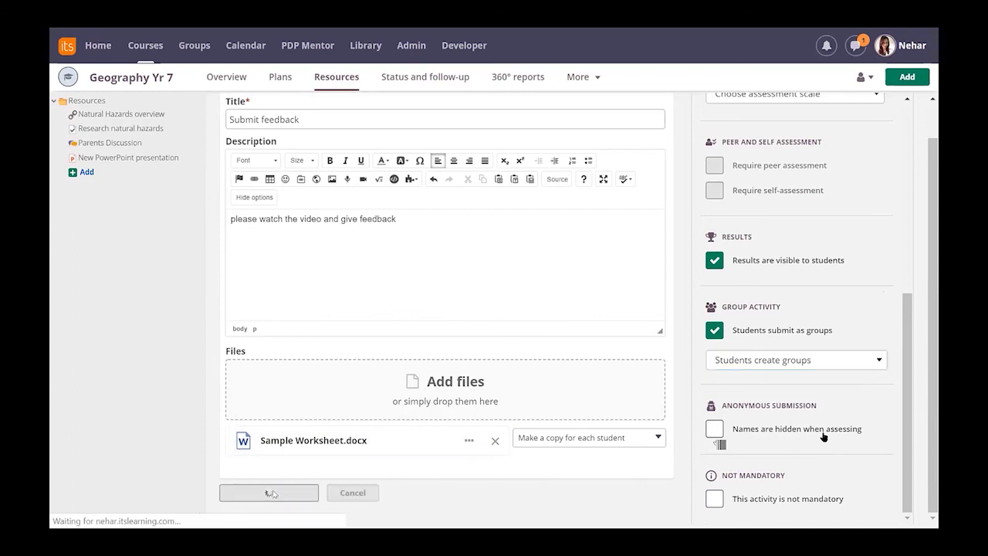